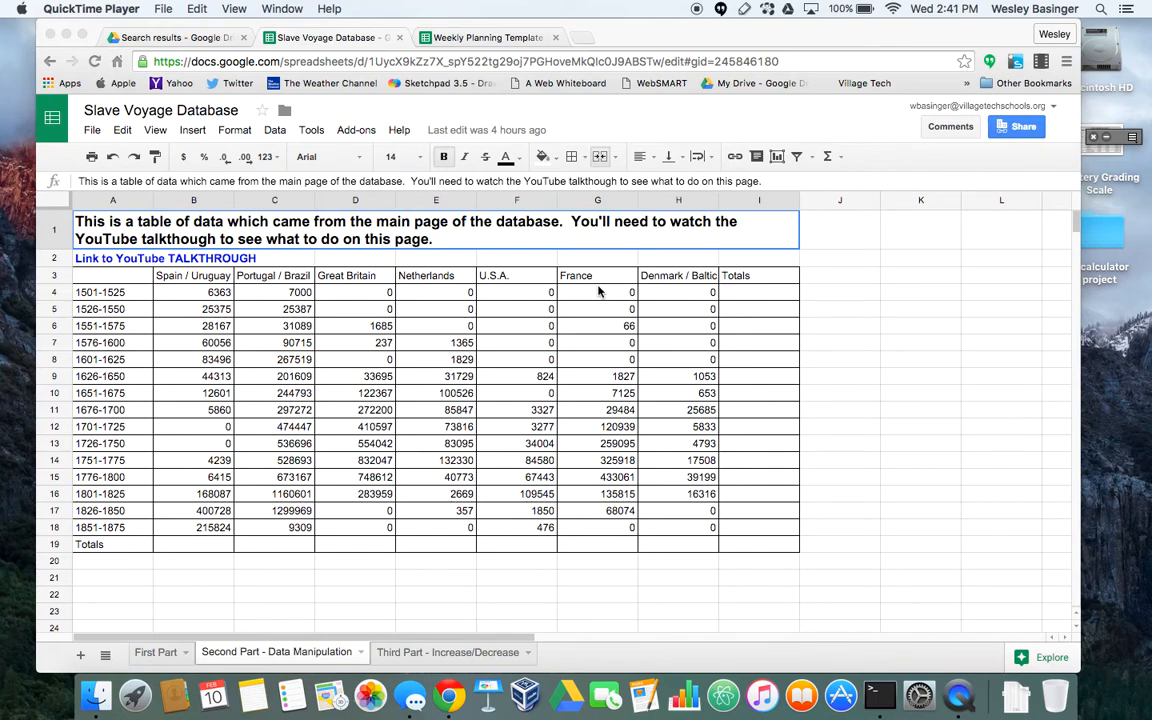
Step: Delete the Netherlands column from the data table
left_click(444, 205)
left_click(444, 201)
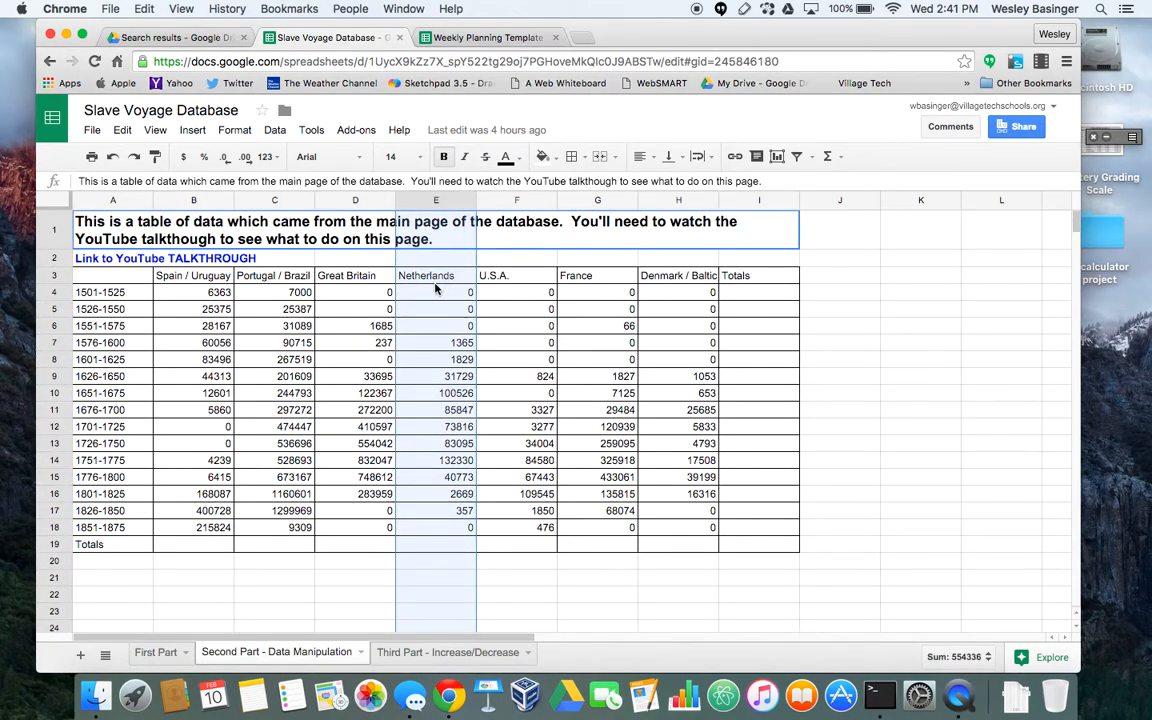
right_click(432, 205)
left_click(432, 205)
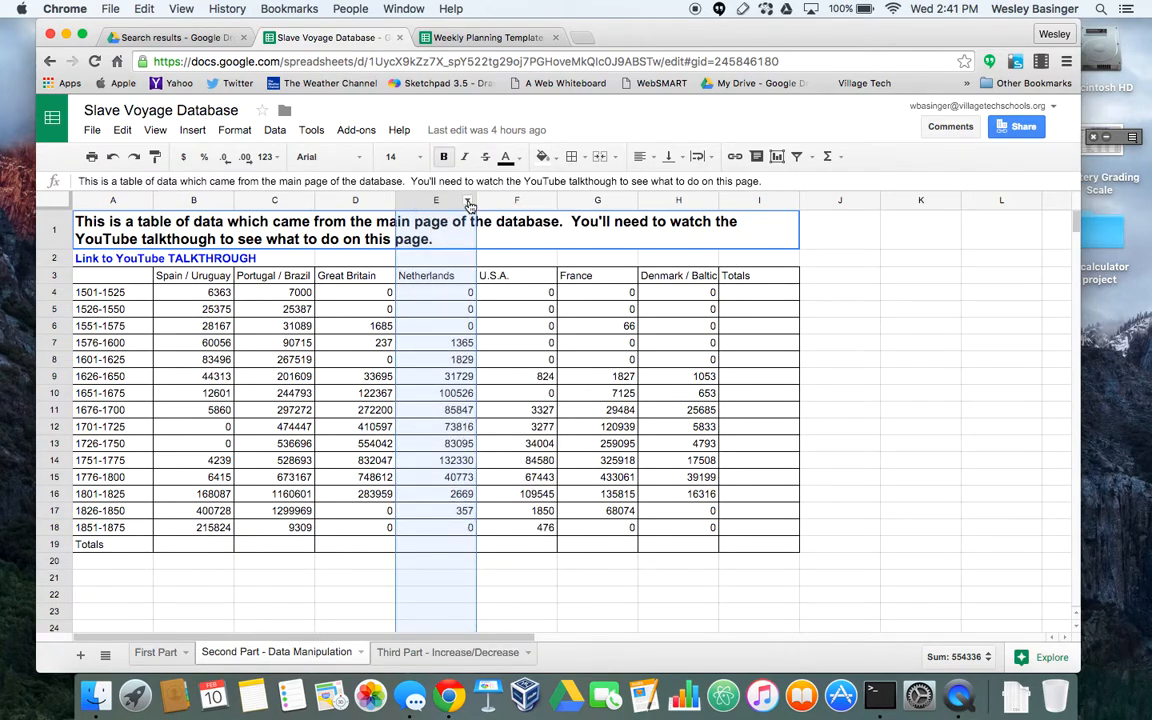
left_click(469, 203)
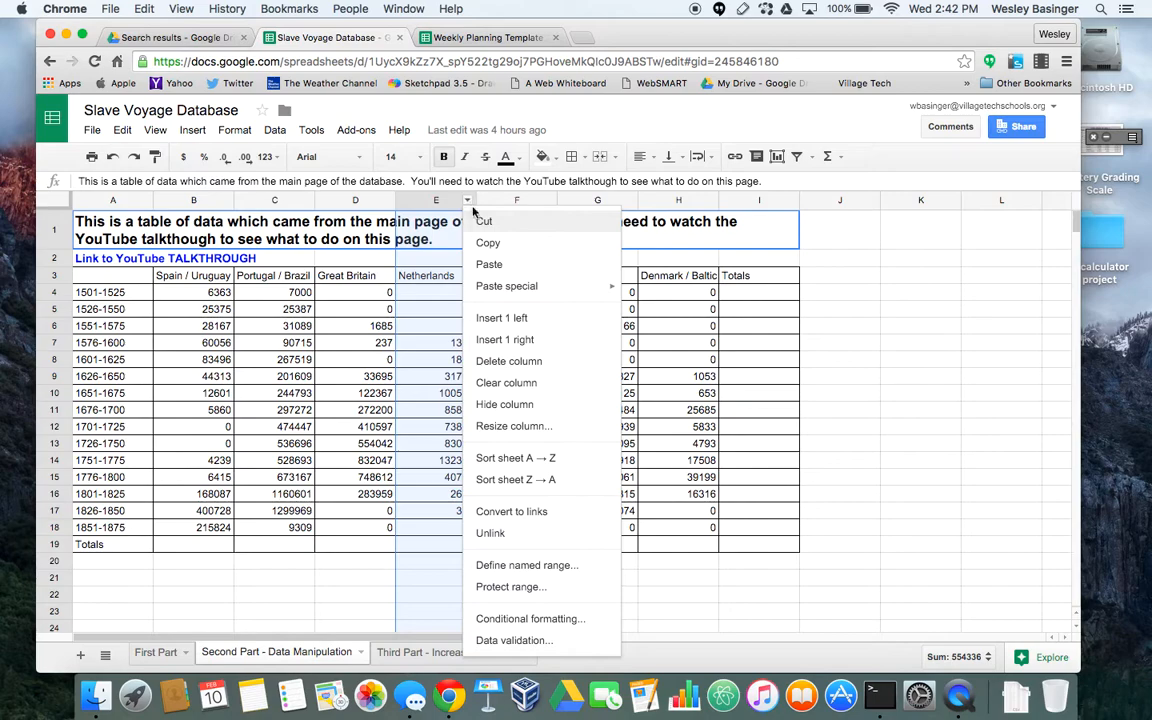
left_click(519, 364)
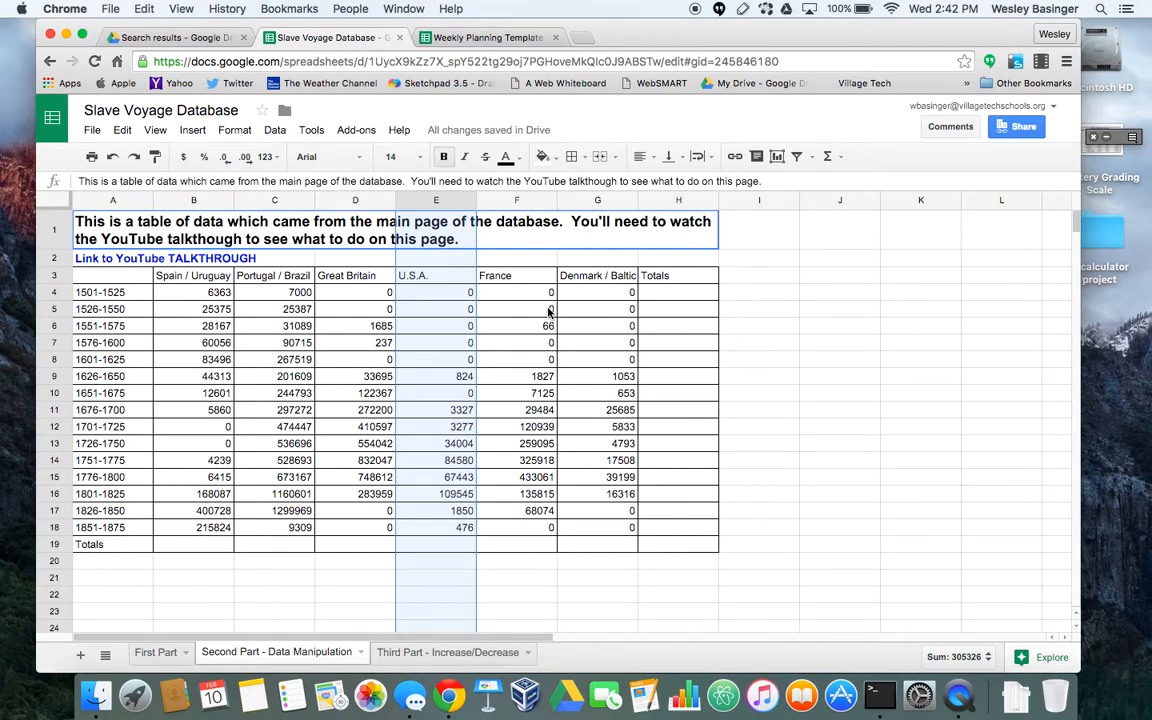
Step: Delete the Denmark / Baltic column from the data table
left_click(612, 200)
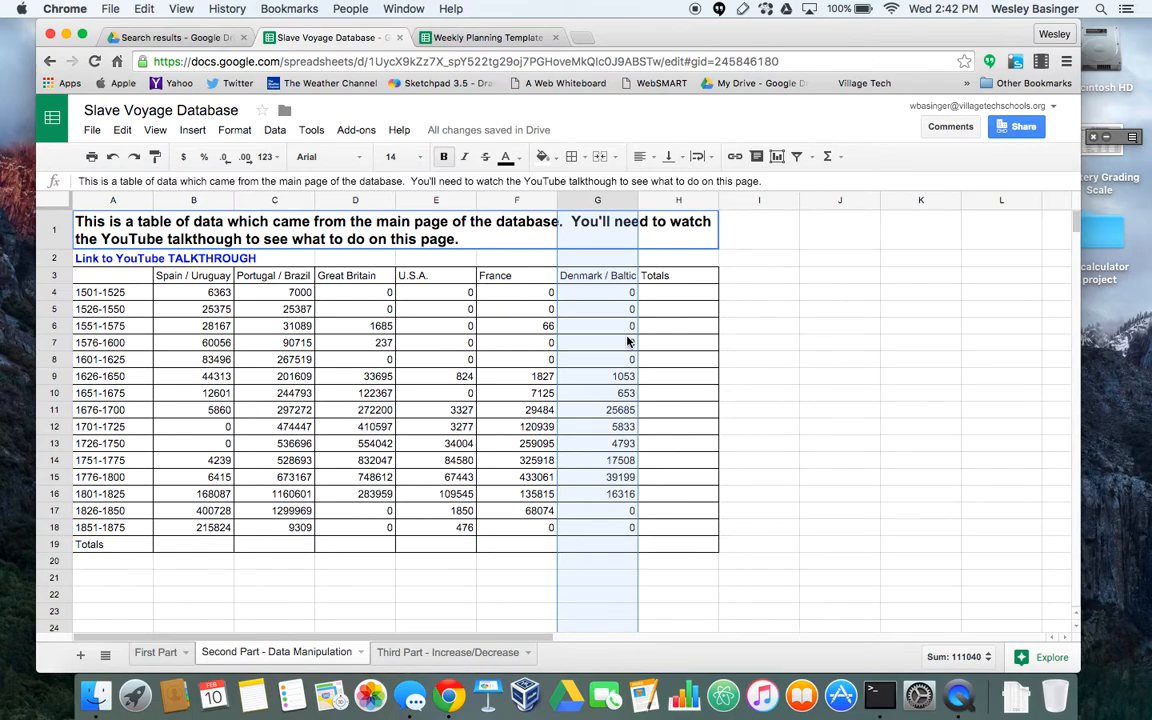
left_click(630, 202)
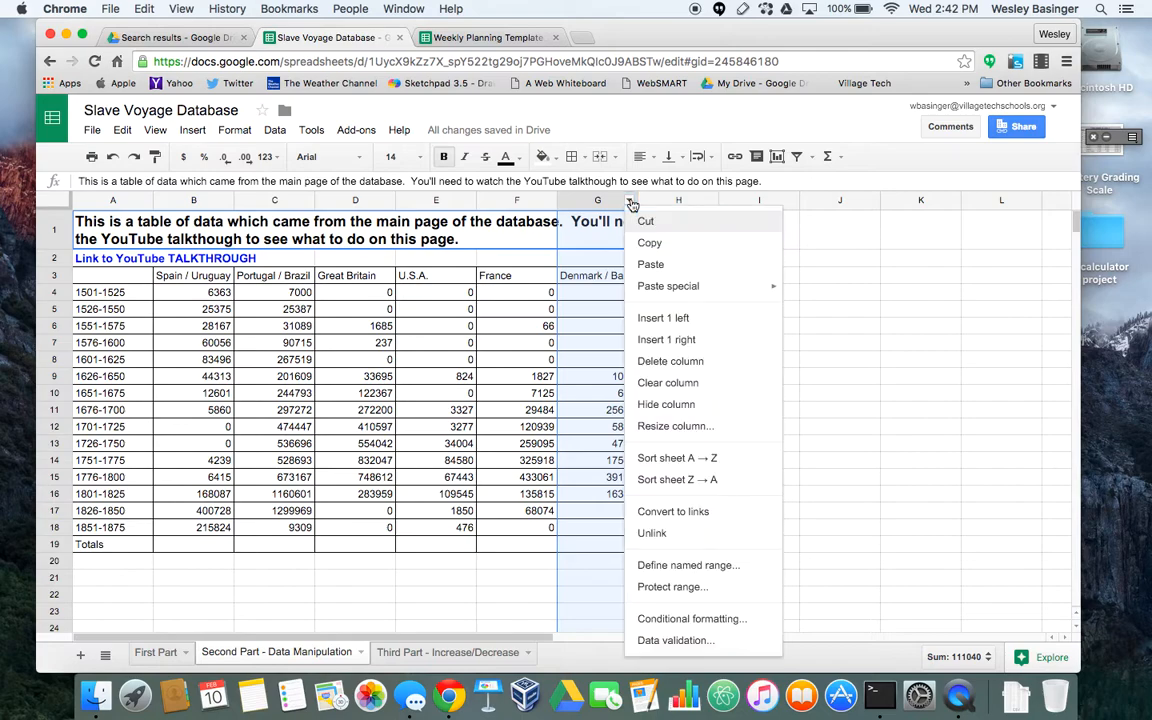
left_click(650, 362)
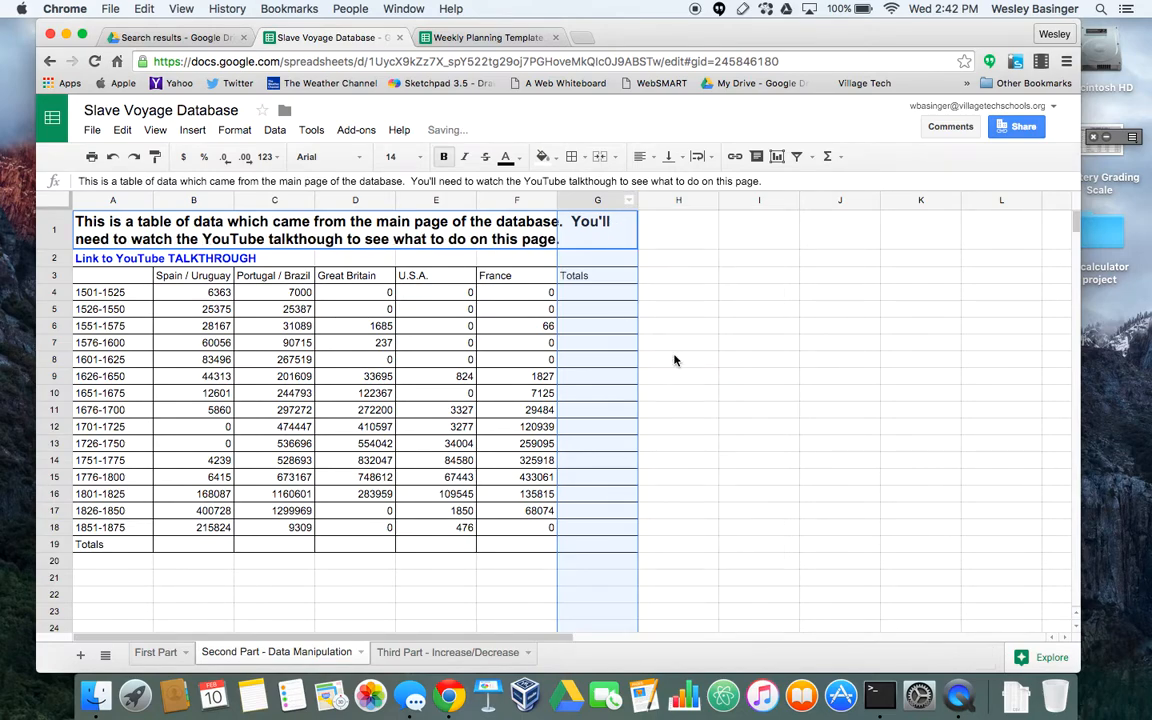
left_click(387, 447)
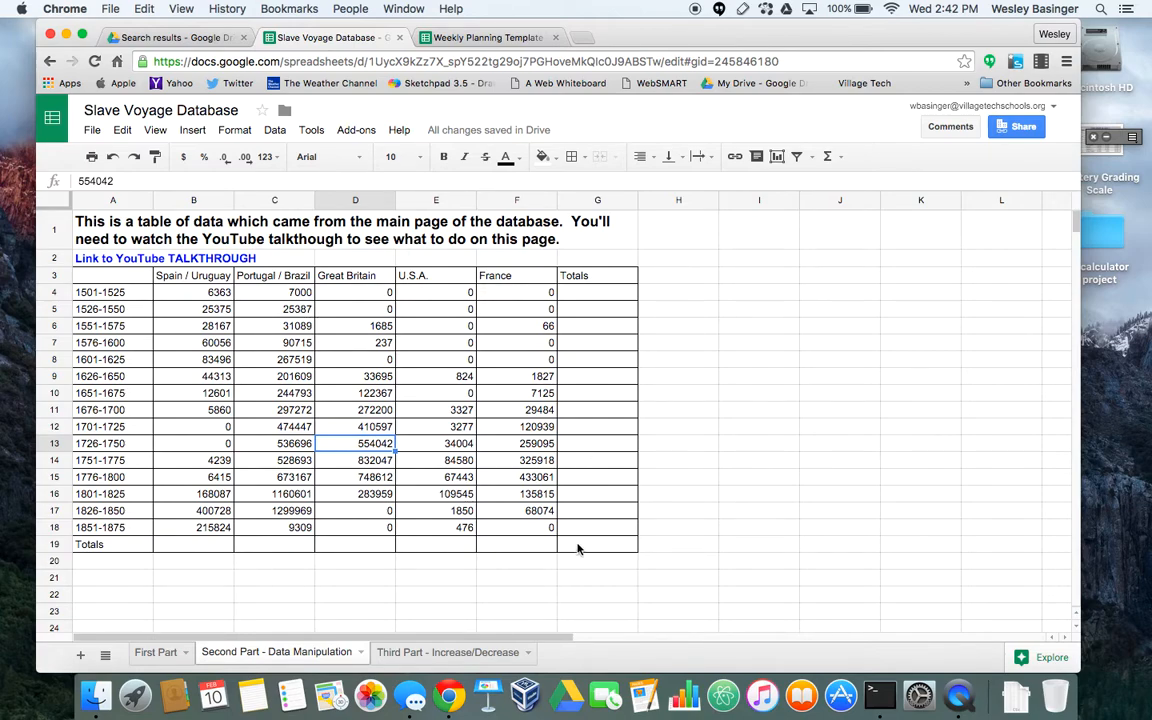
Step: Enter =SUM(B4:F4) in cell G4 of the Totals column and fill the formula down through G19
left_click(590, 296)
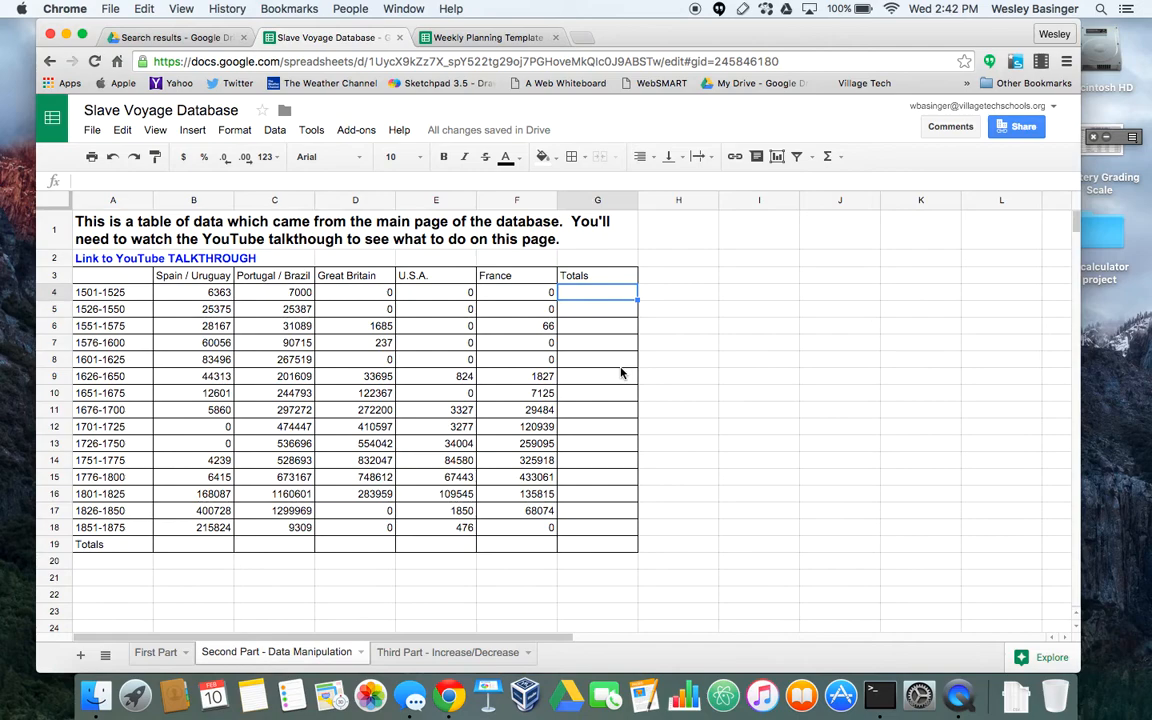
type("=")
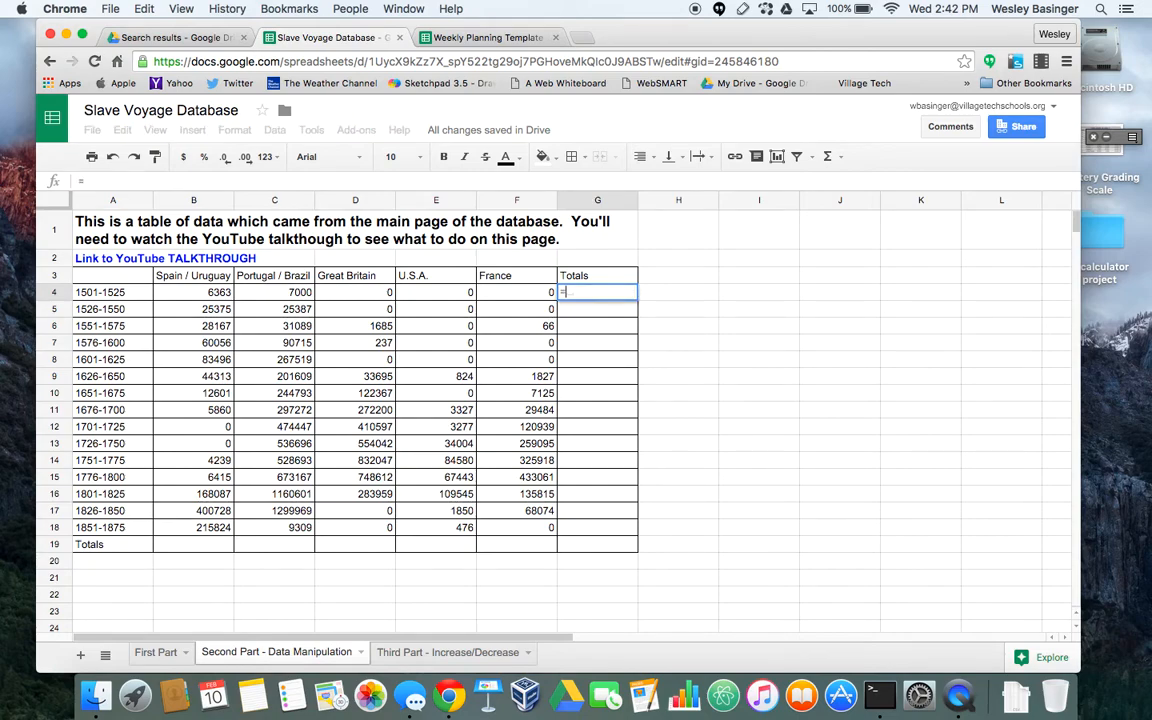
type("SUM")
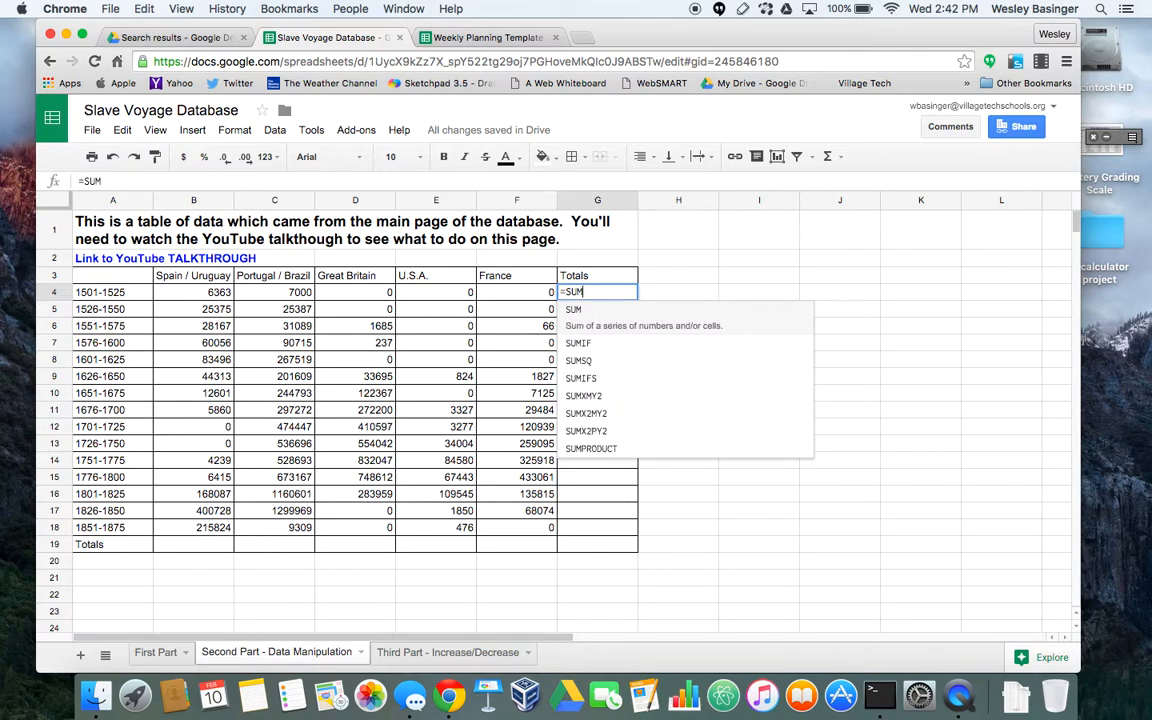
type("(")
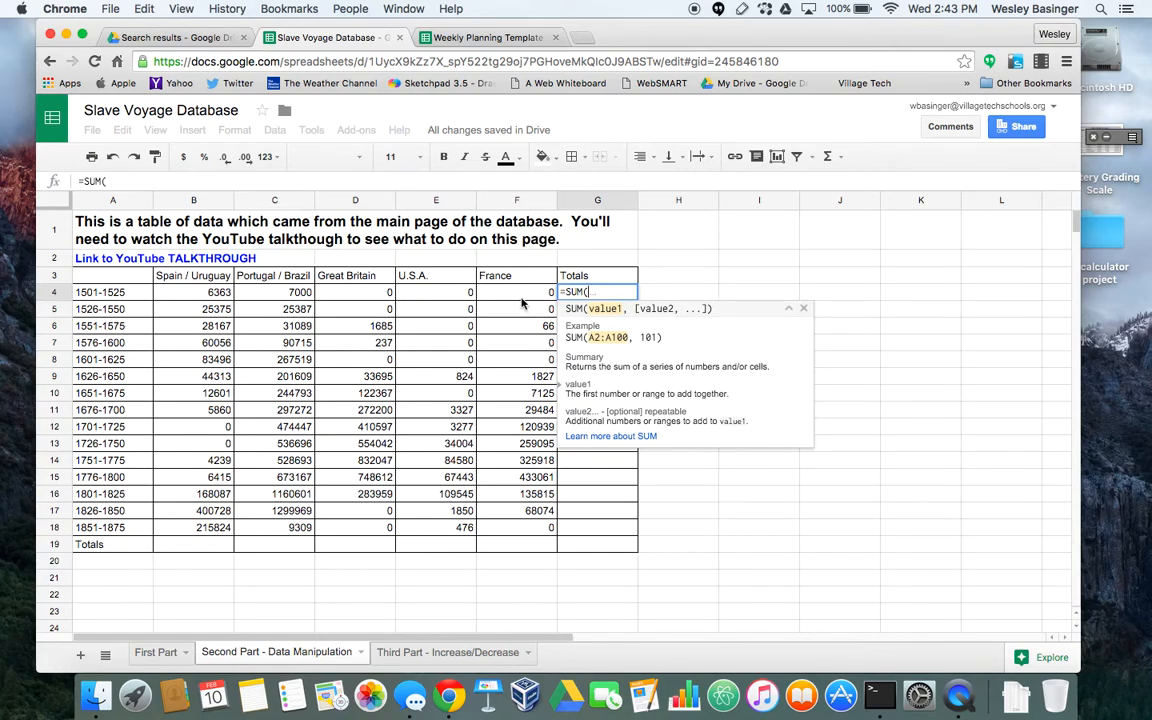
left_click_drag(226, 292, 501, 290)
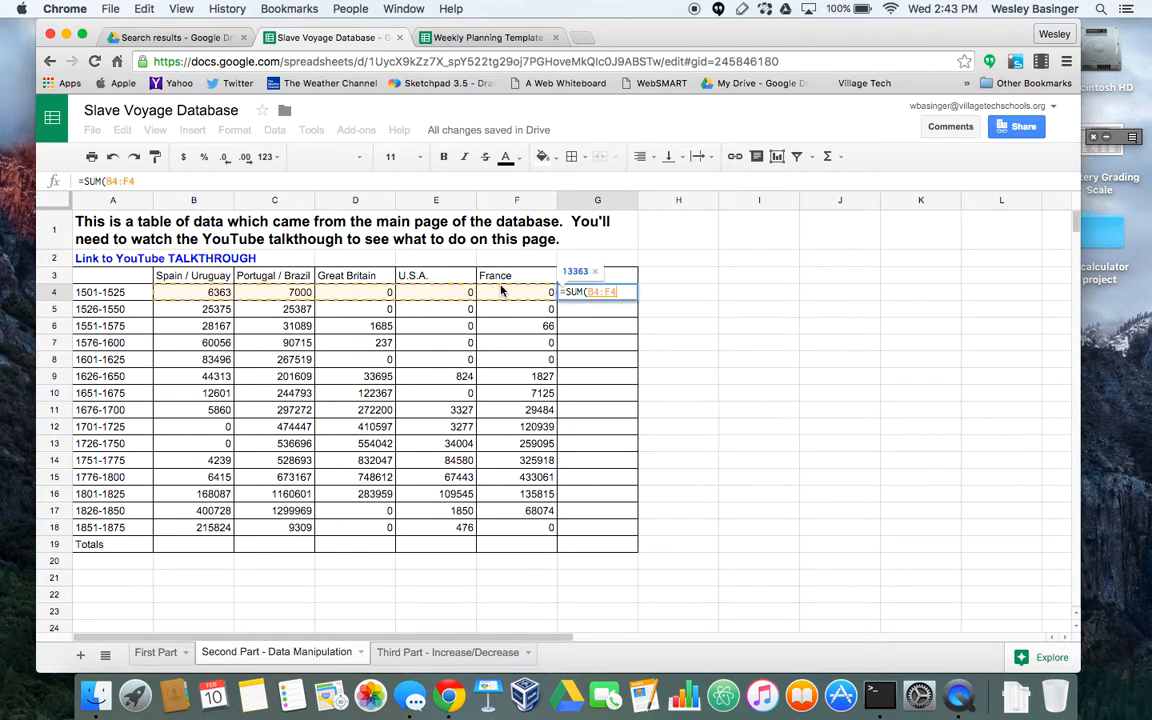
key("BackSpace")
type("B")
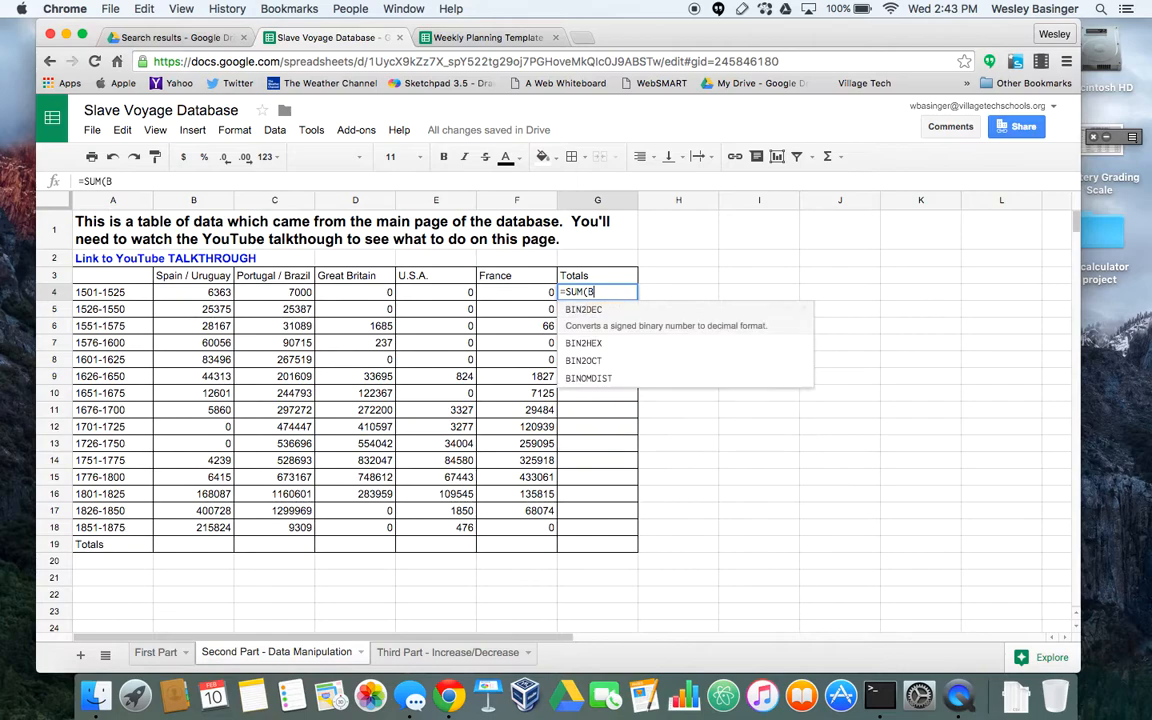
type("4:")
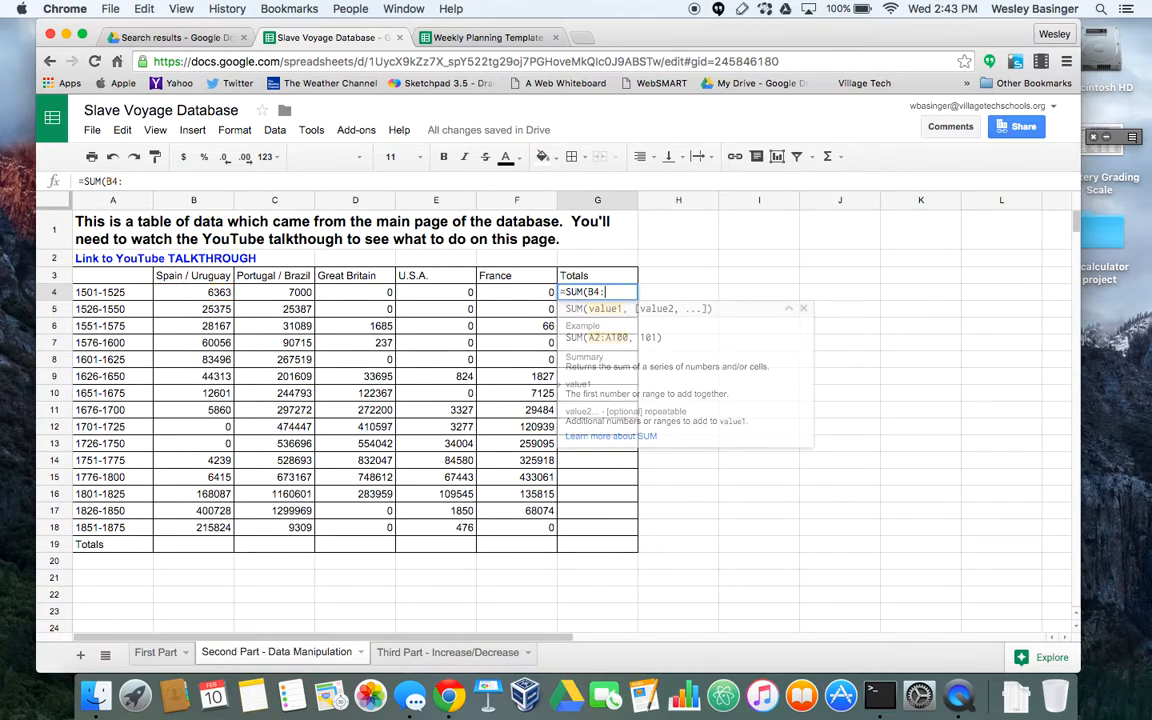
type("F")
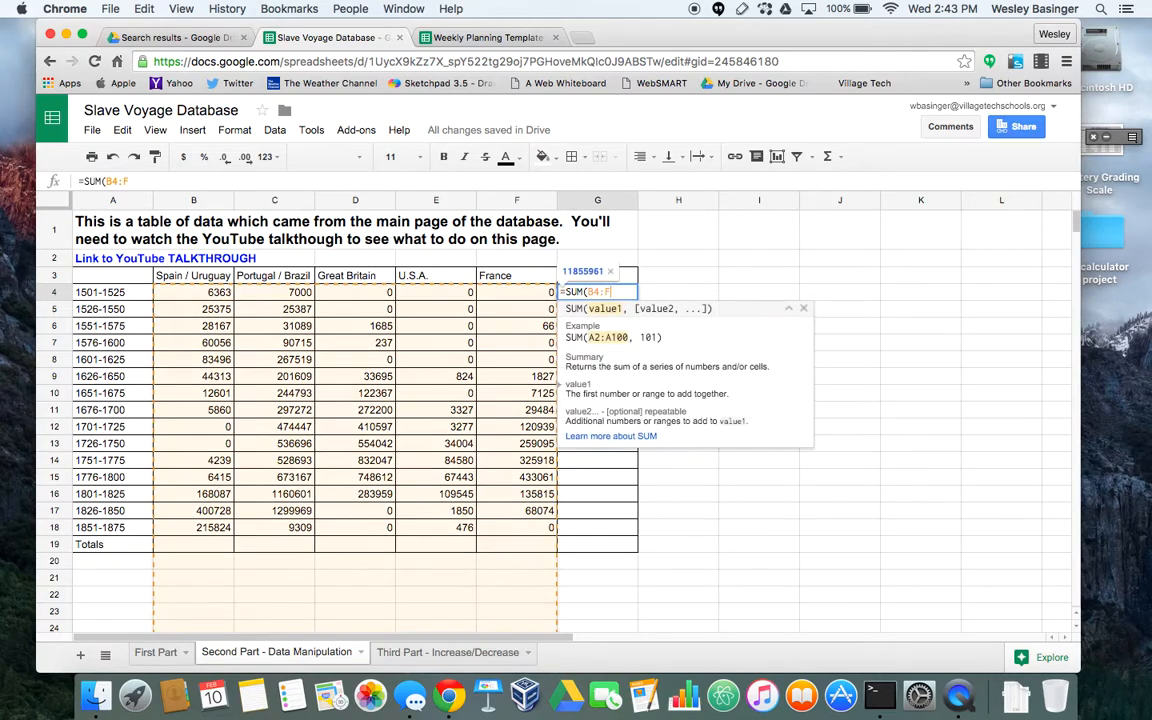
type("4")
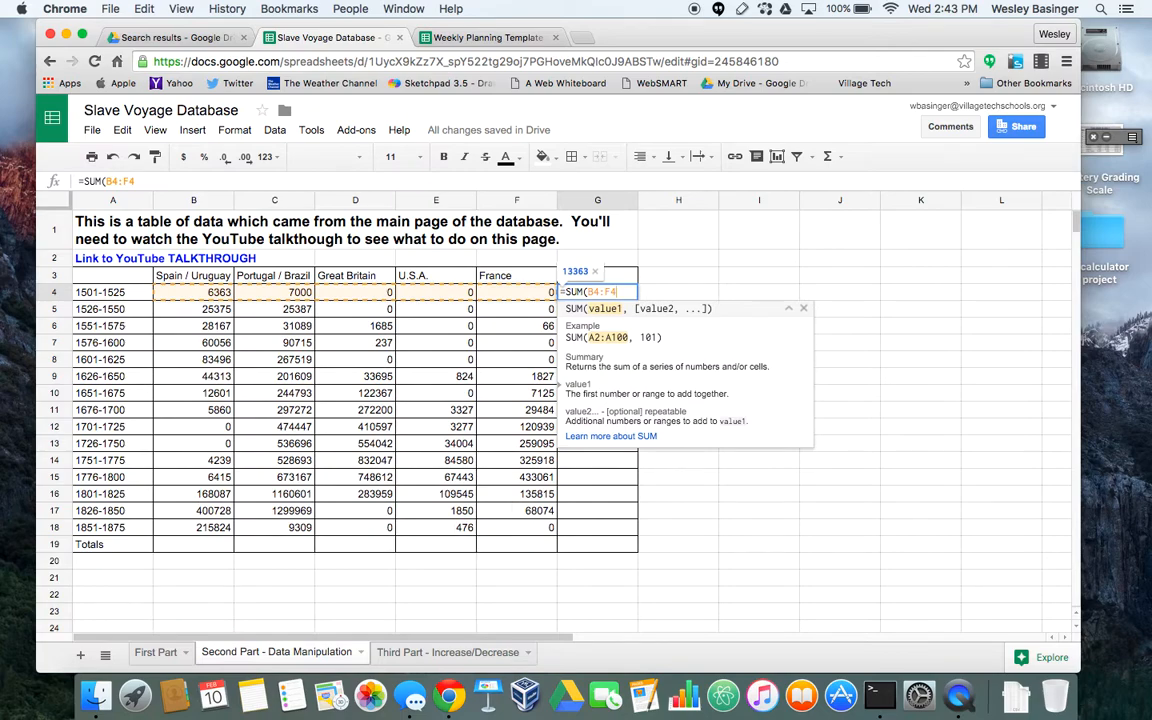
type(")")
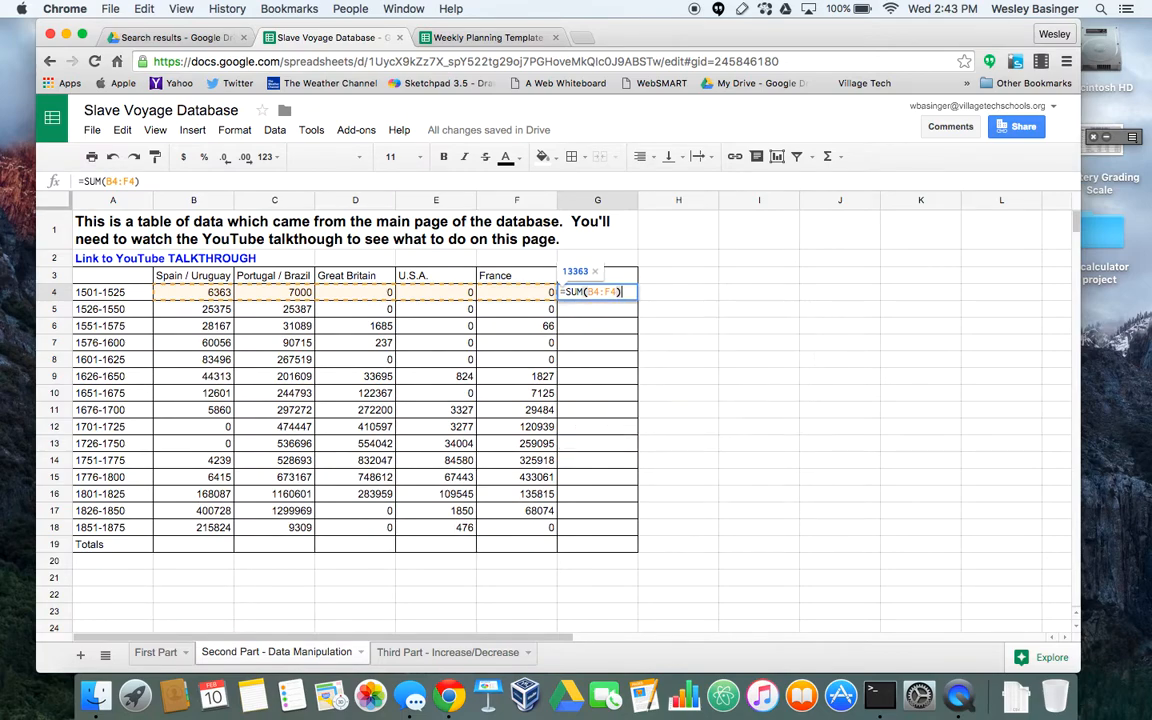
key("Return")
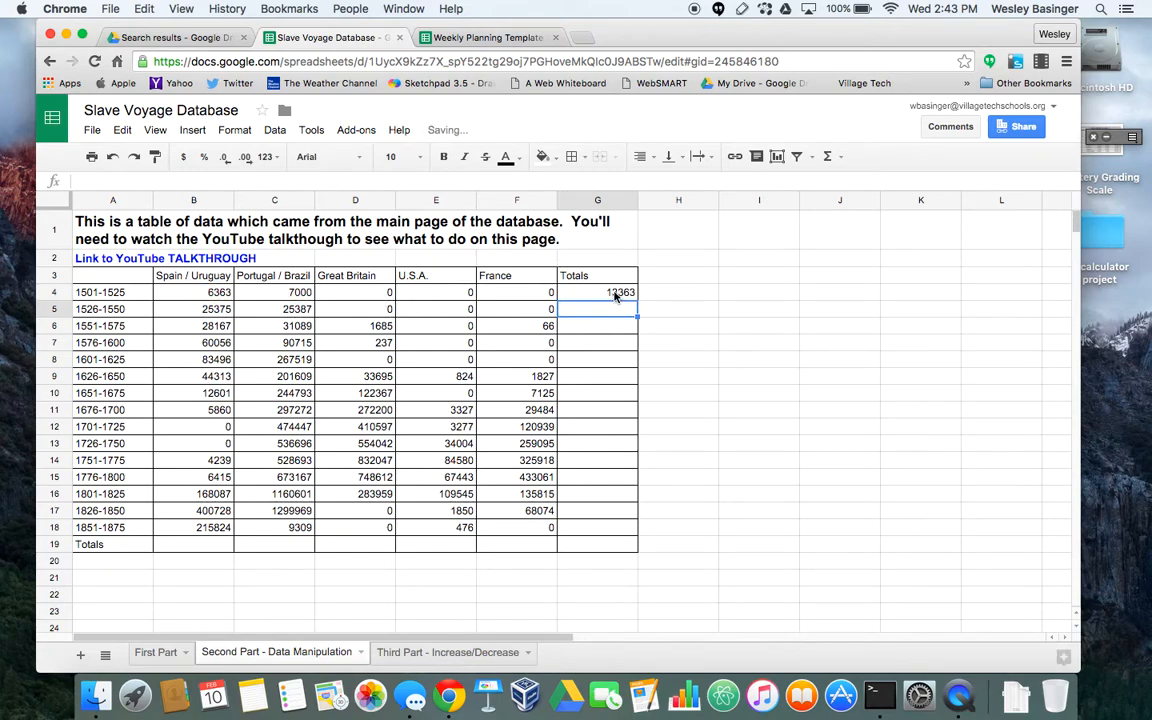
left_click(615, 293)
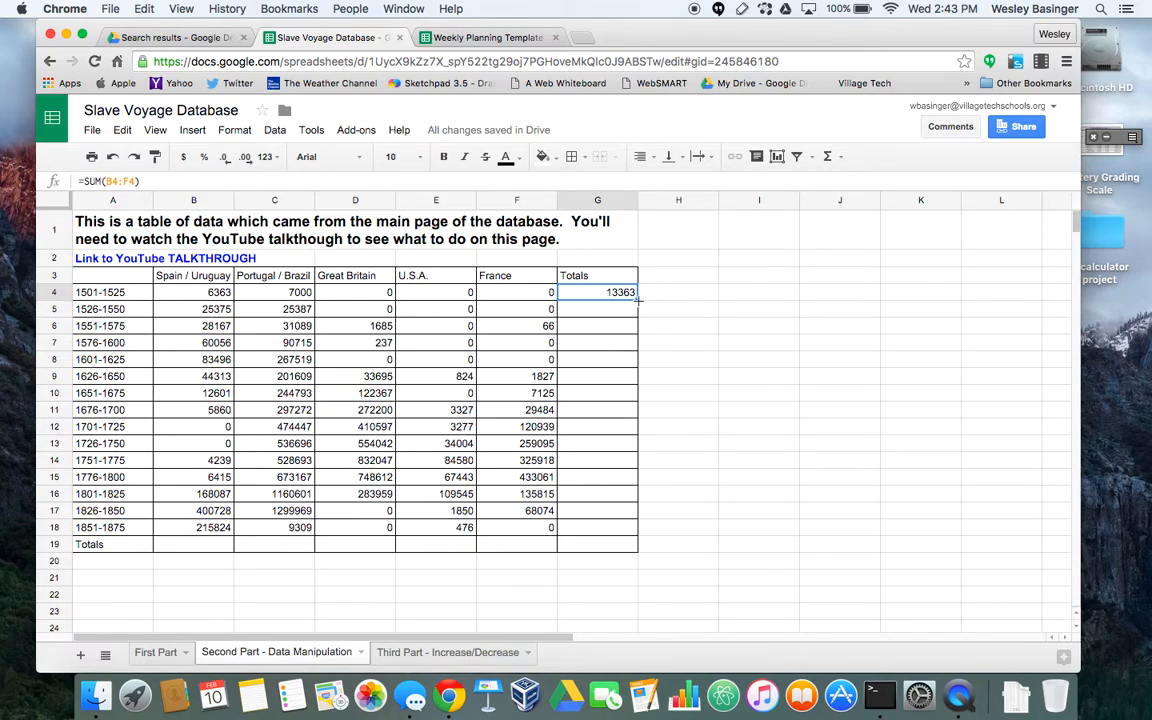
left_click_drag(637, 299, 639, 549)
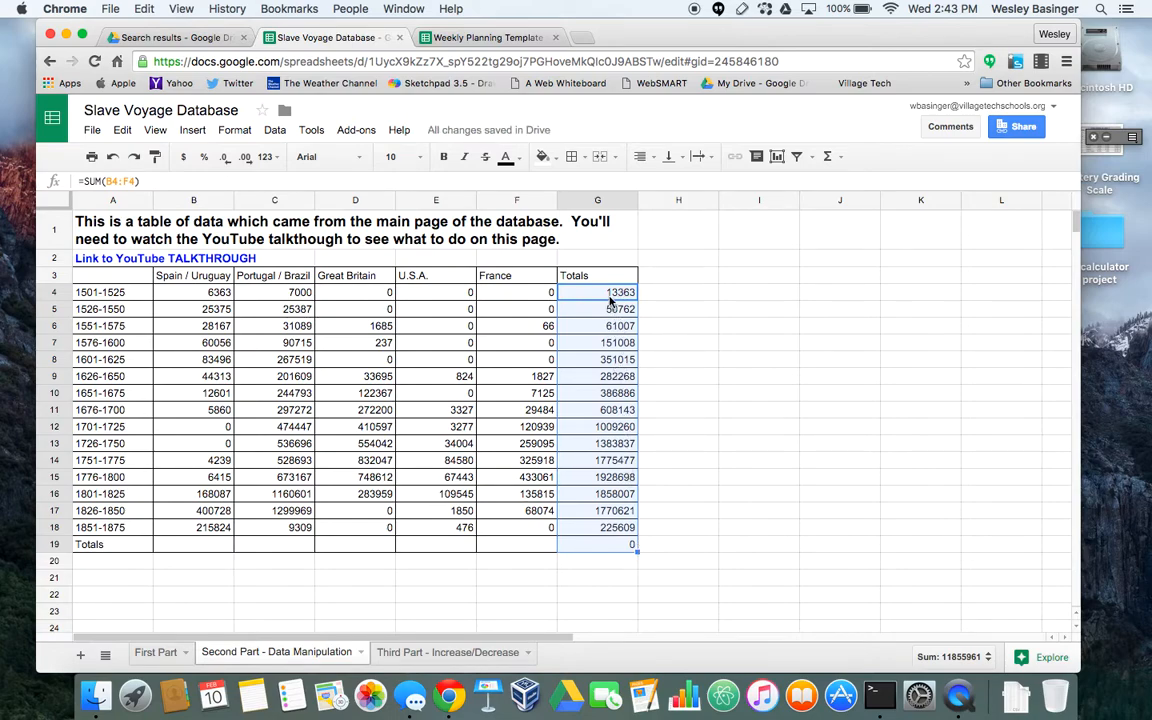
Step: Enter =SUM(B4:B18) in cell B19 of the Totals row and fill the formula across through F19
left_click(205, 545)
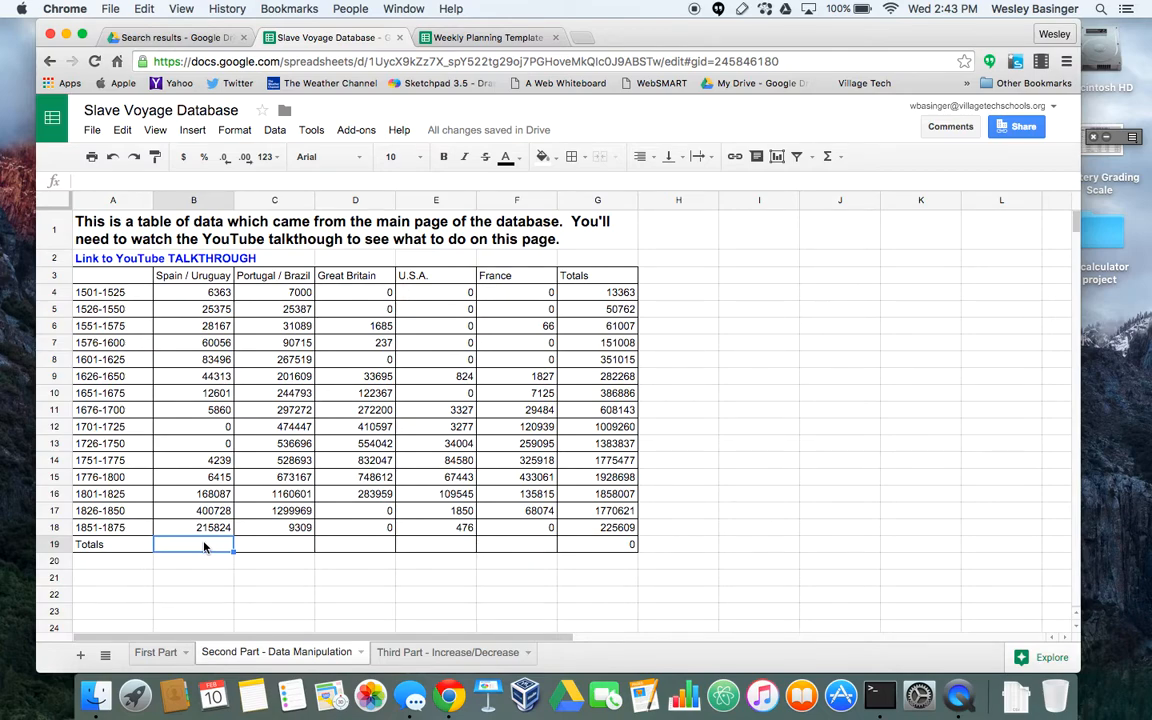
type("=")
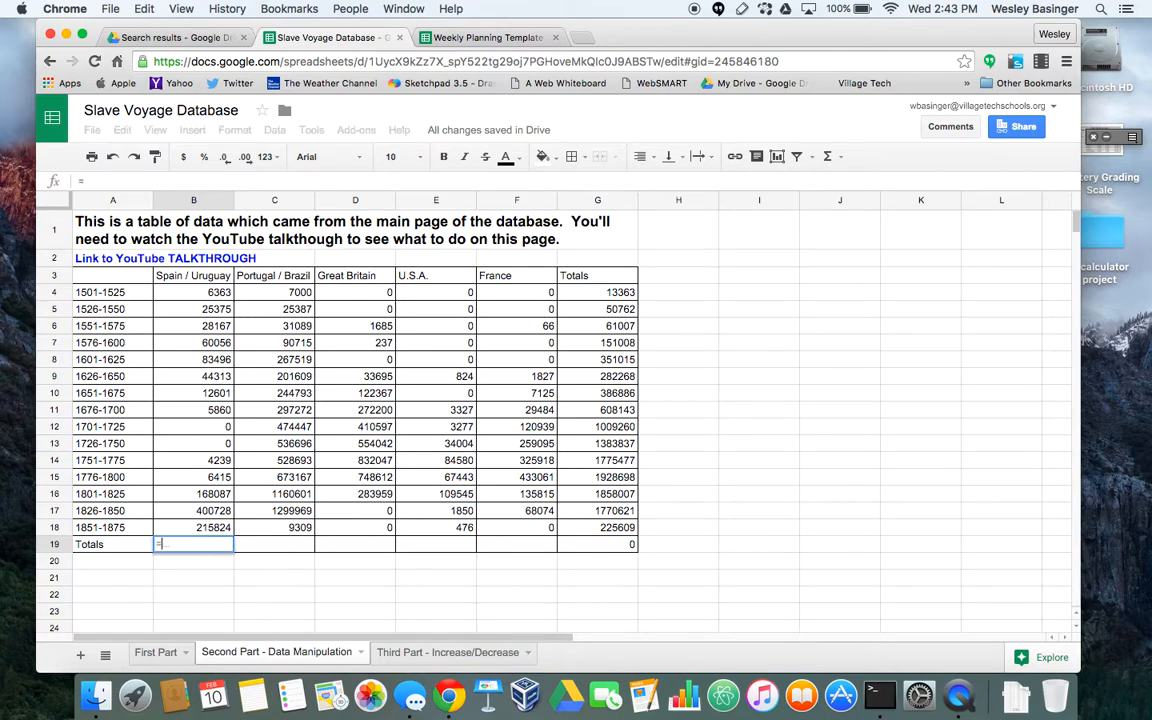
type("SUM")
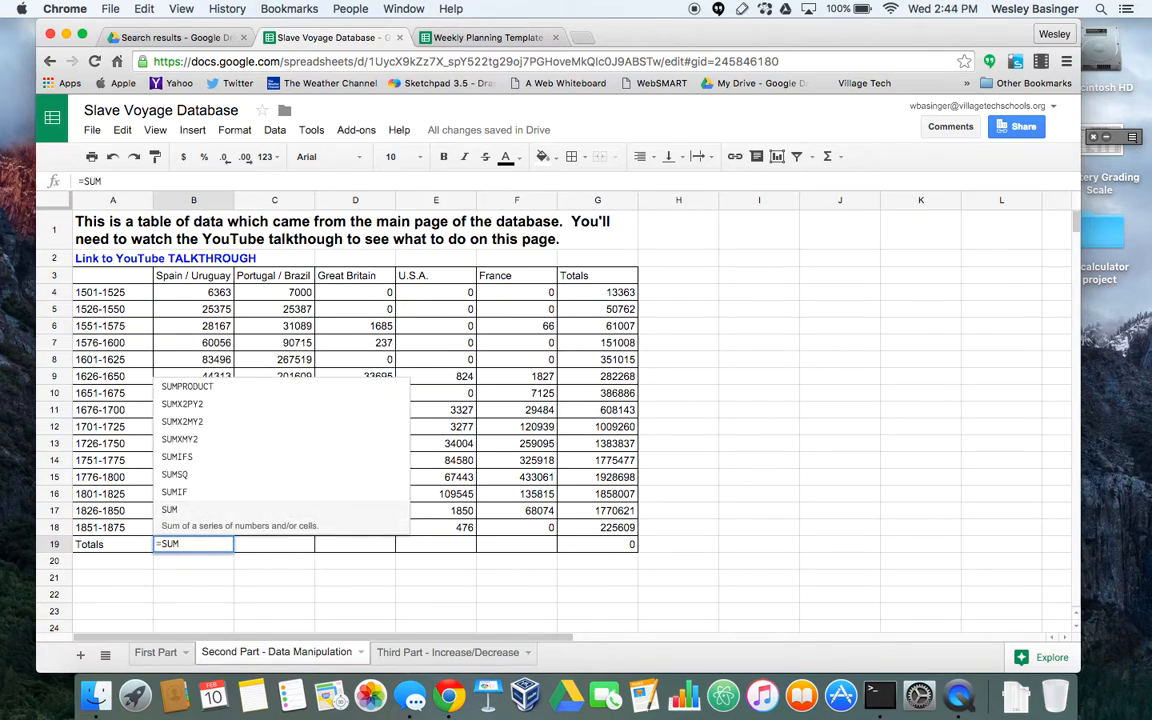
type("(")
left_click(215, 292)
left_click_drag(218, 310, 227, 525)
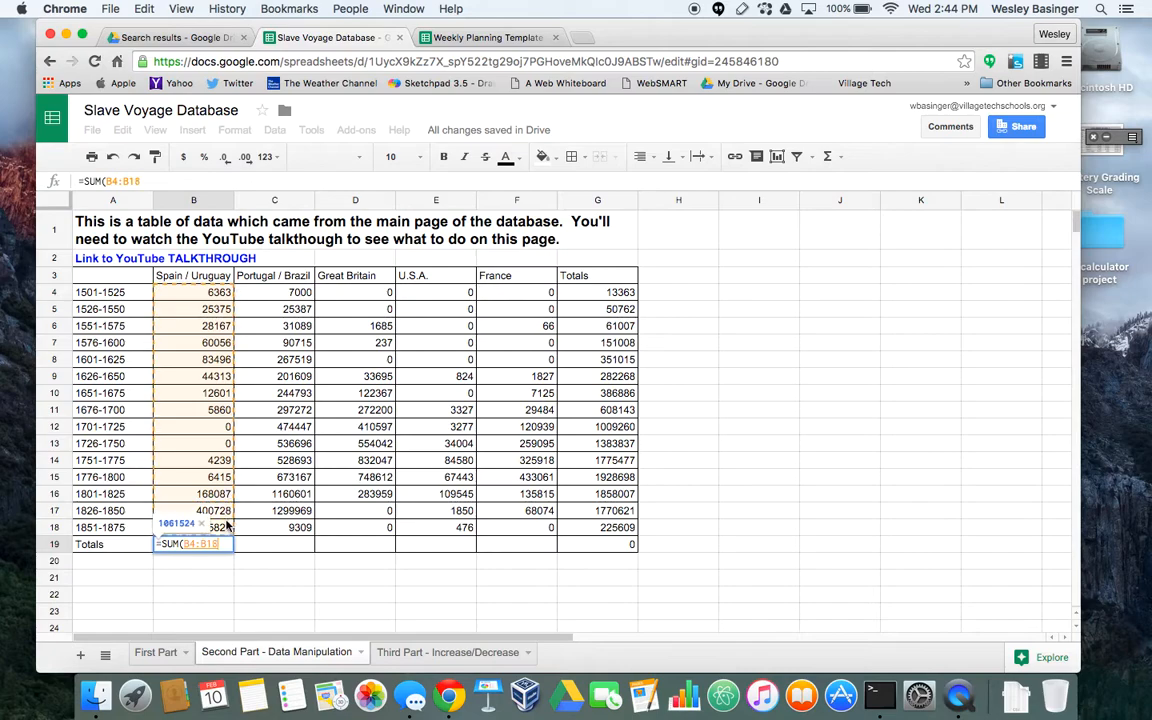
type(")")
key("Return")
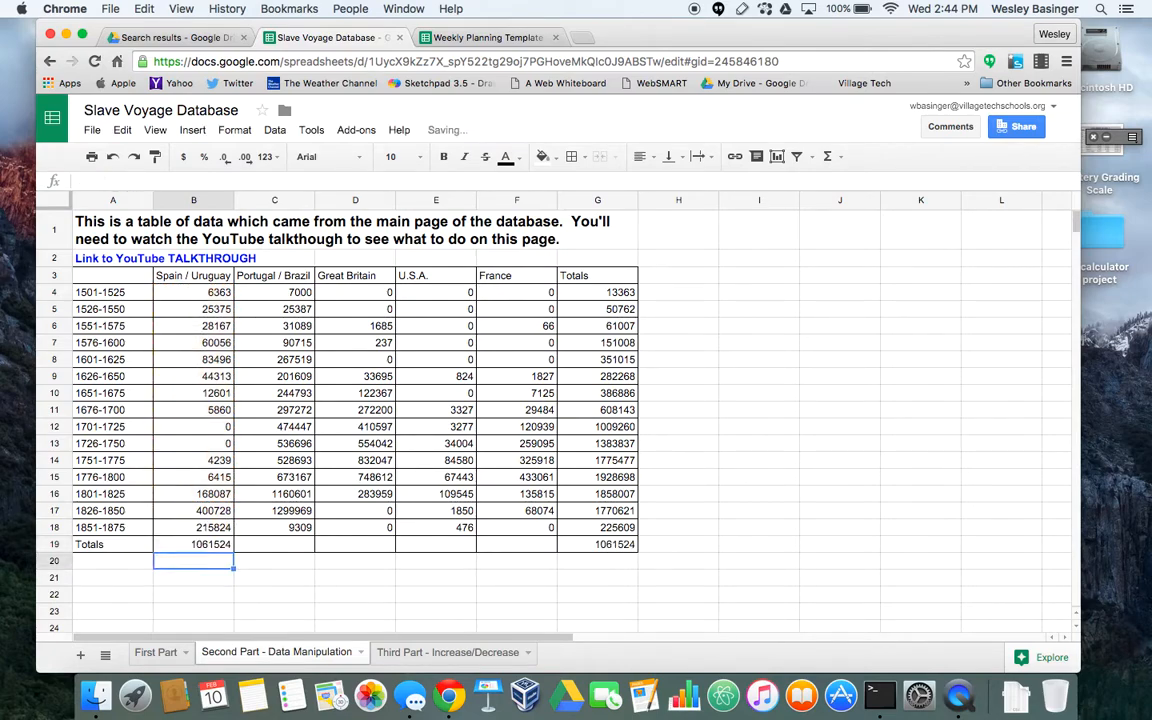
left_click(228, 546)
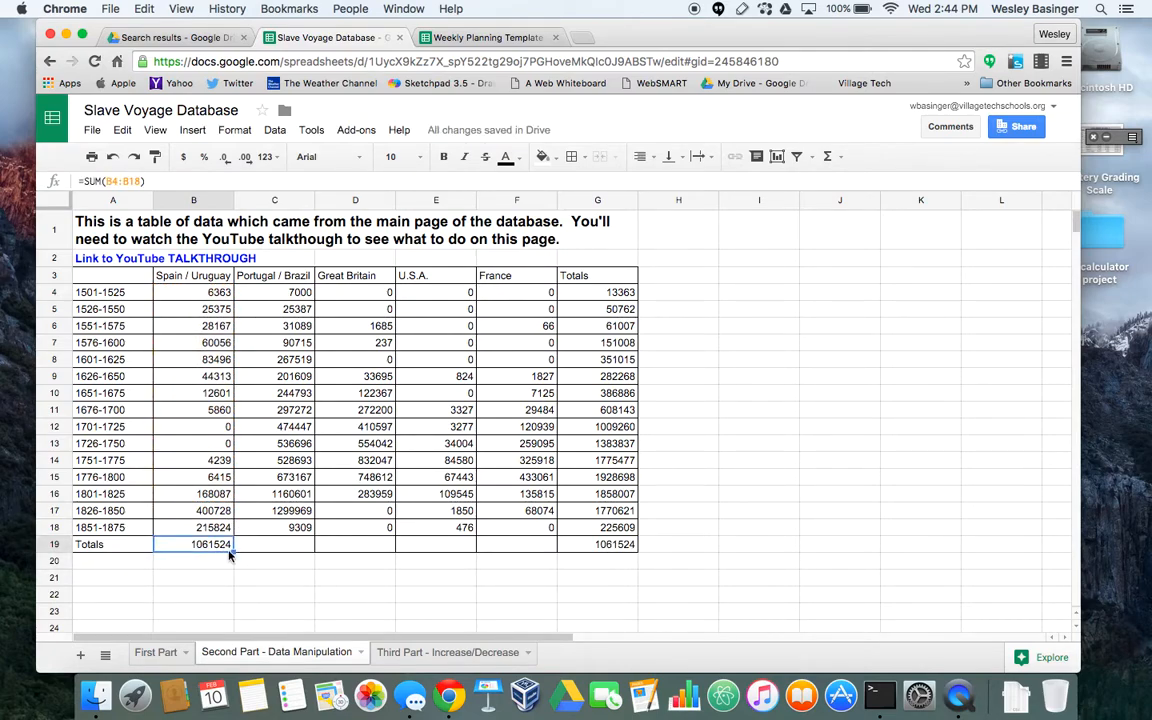
left_click_drag(233, 550, 525, 549)
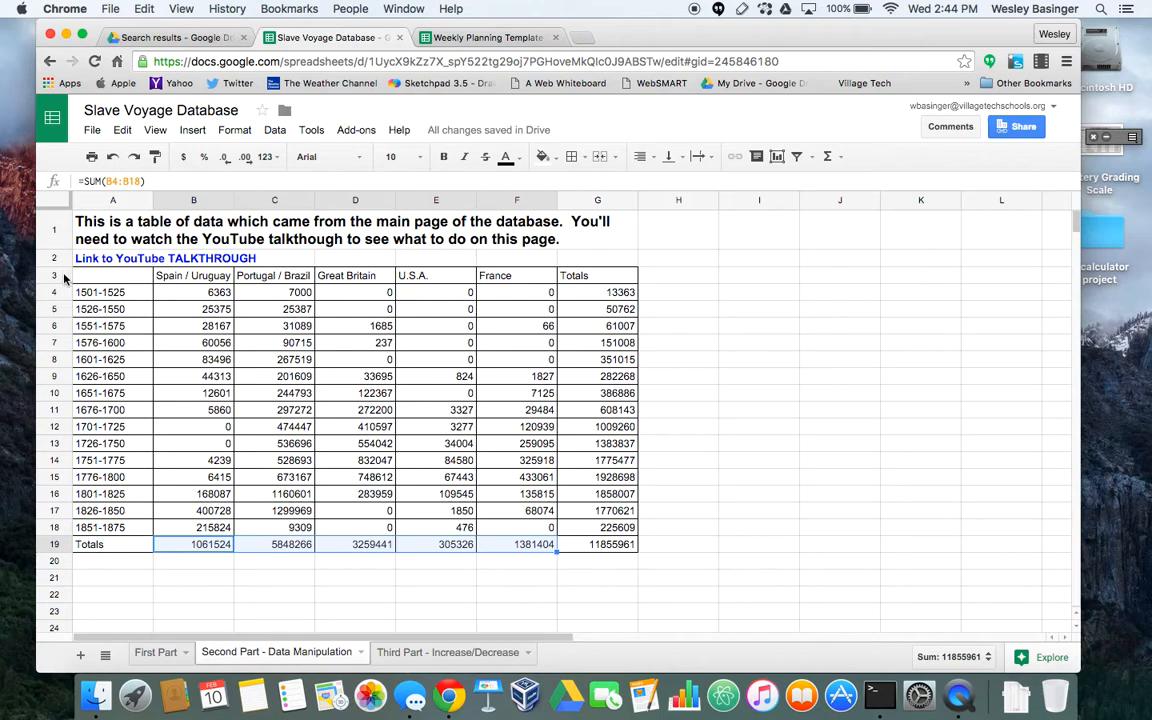
Step: Select the range A3:F18, leaving out both totals, and start a new chart from it
scroll(72, 310, "down", 2)
scroll(115, 385, "up", 2)
mouse_move(55, 276)
left_mouse_down()
mouse_move(247, 345)
mouse_move(540, 527)
mouse_move(370, 470)
mouse_move(350, 340)
mouse_move(285, 275)
mouse_move(71, 267)
left_mouse_up()
left_click(516, 577)
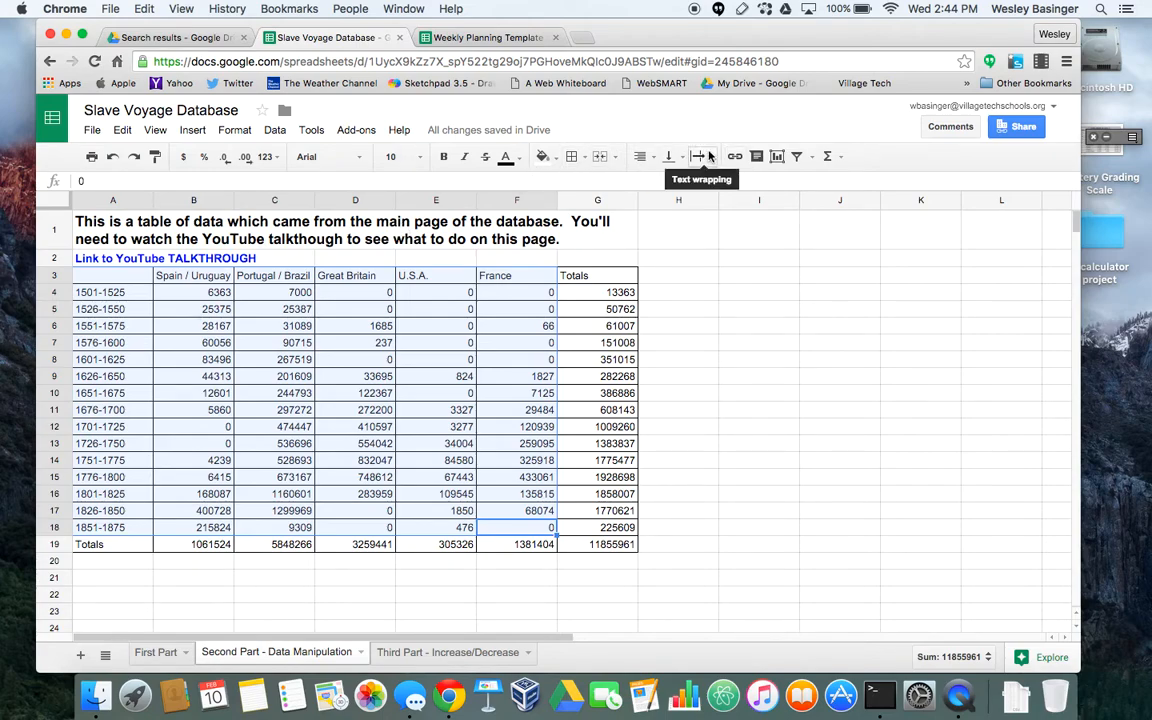
left_click(779, 157)
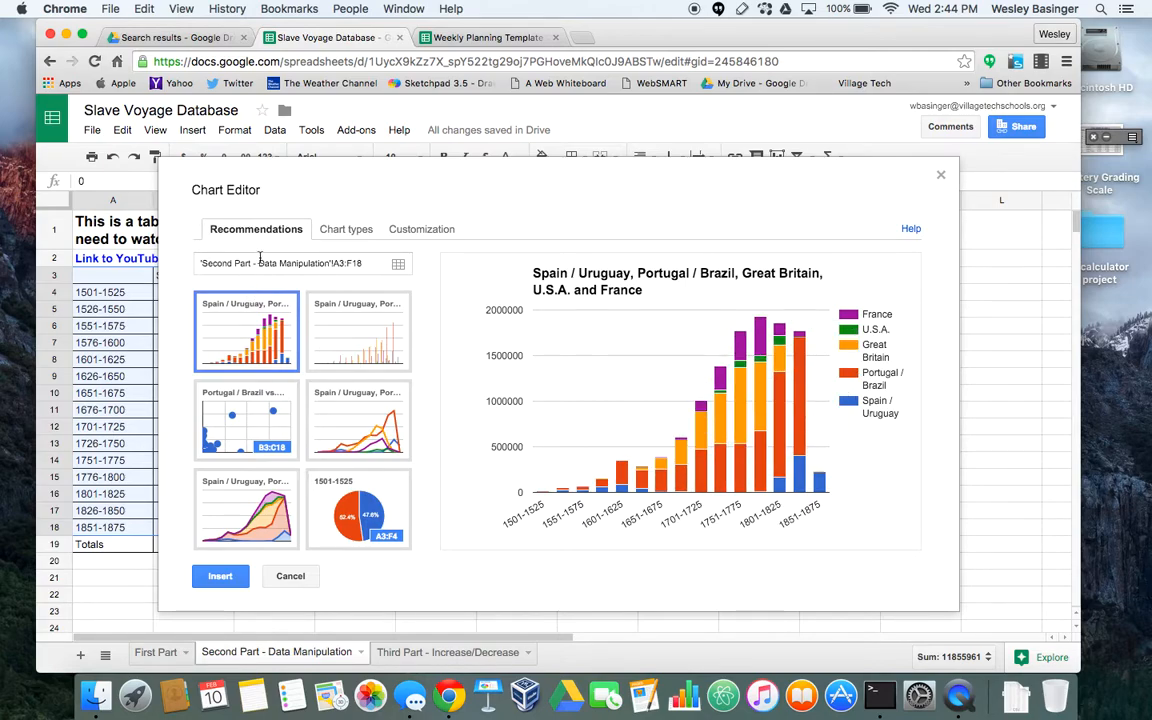
Step: Preview the recommended scatter, clustered column, line, pie and stacked area charts for the selected data
left_click(217, 384)
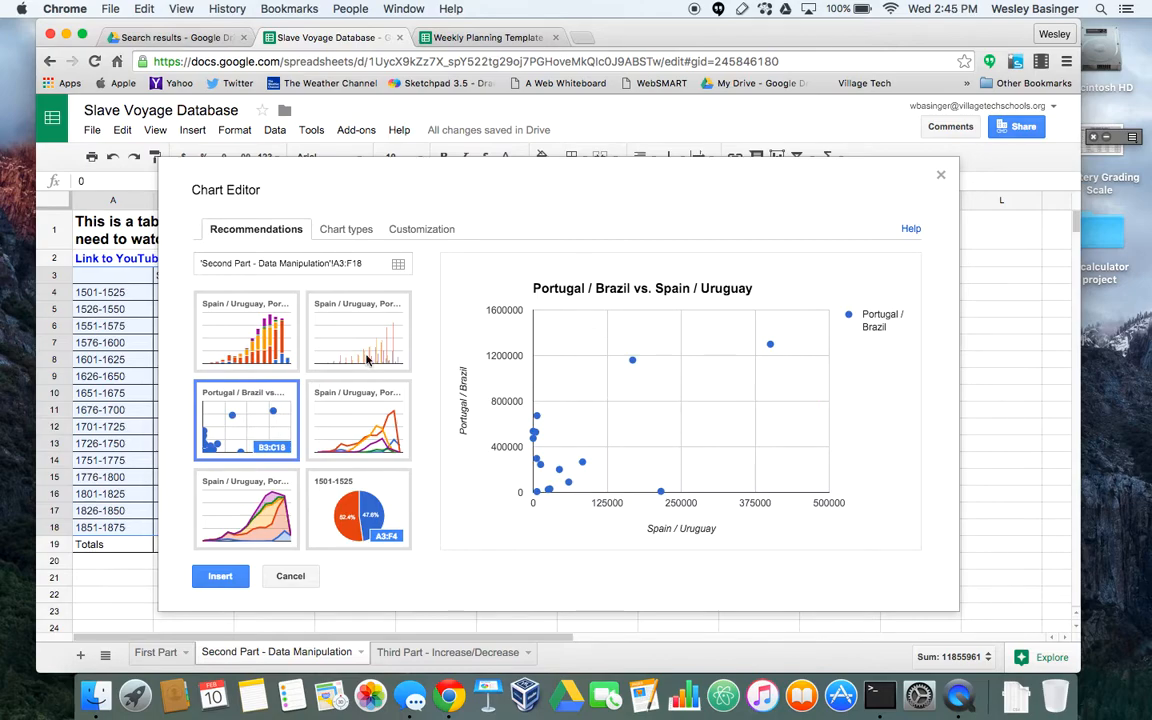
left_click(333, 325)
left_click(328, 440)
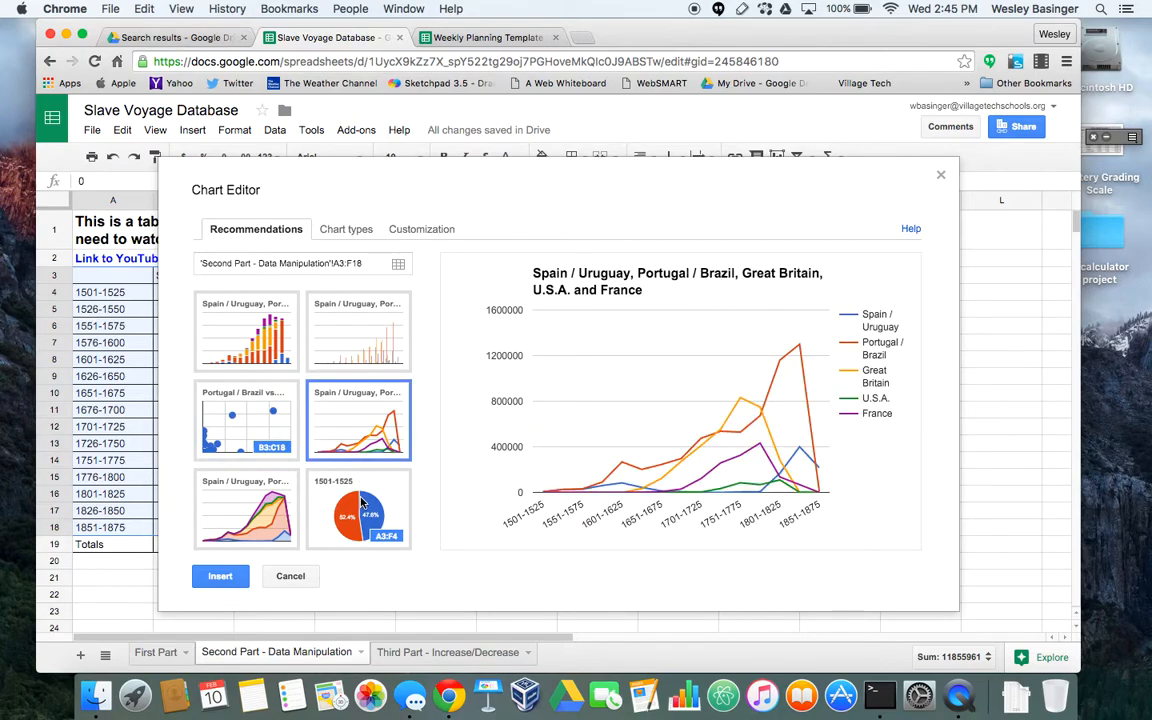
left_click(338, 507)
left_click(278, 523)
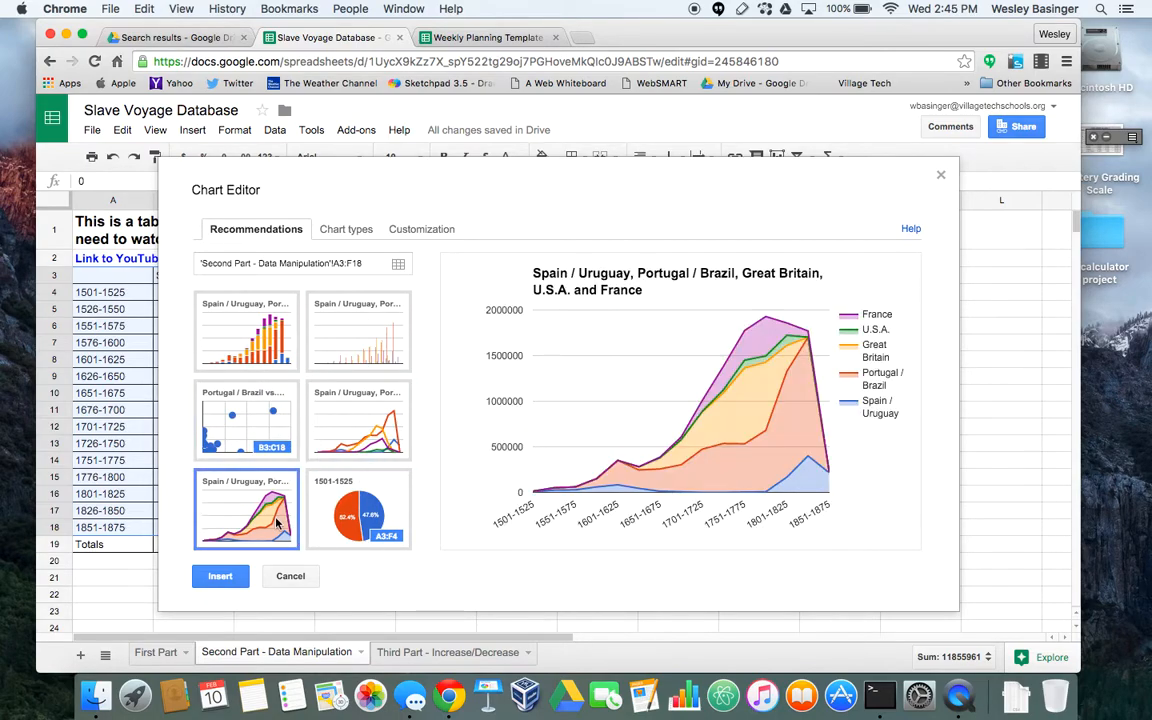
Step: Insert the recommended stacked column chart and position it beneath the table, starting near column F
left_click(259, 331)
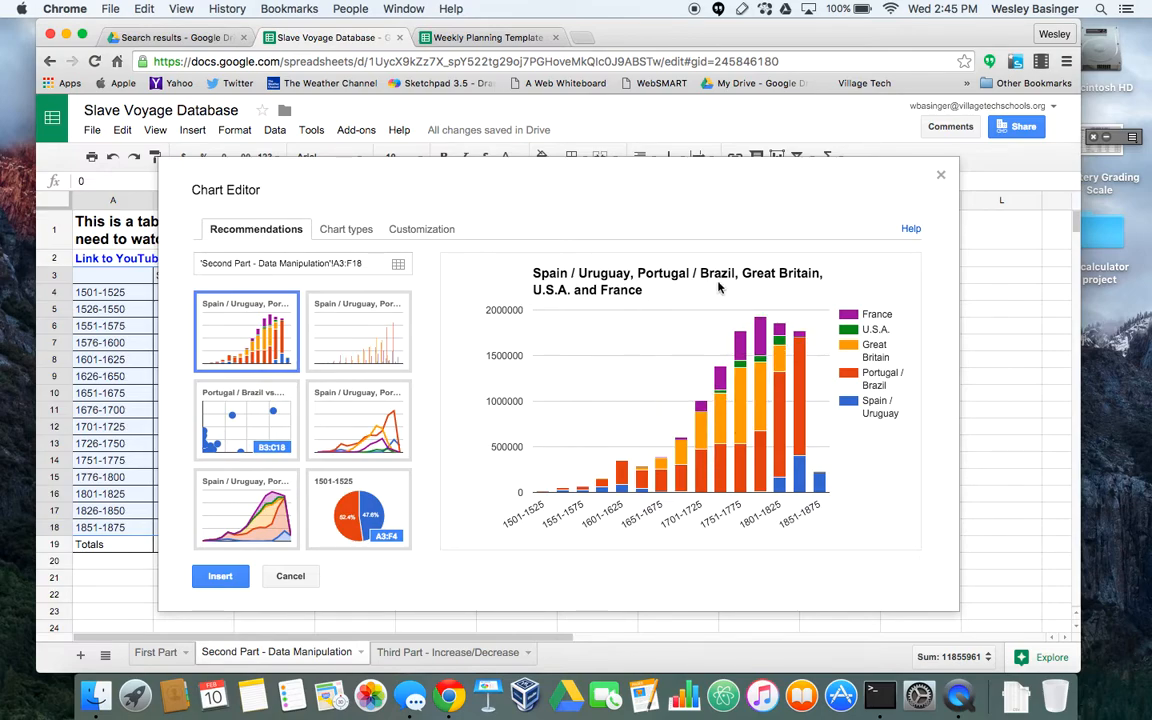
left_click(219, 577)
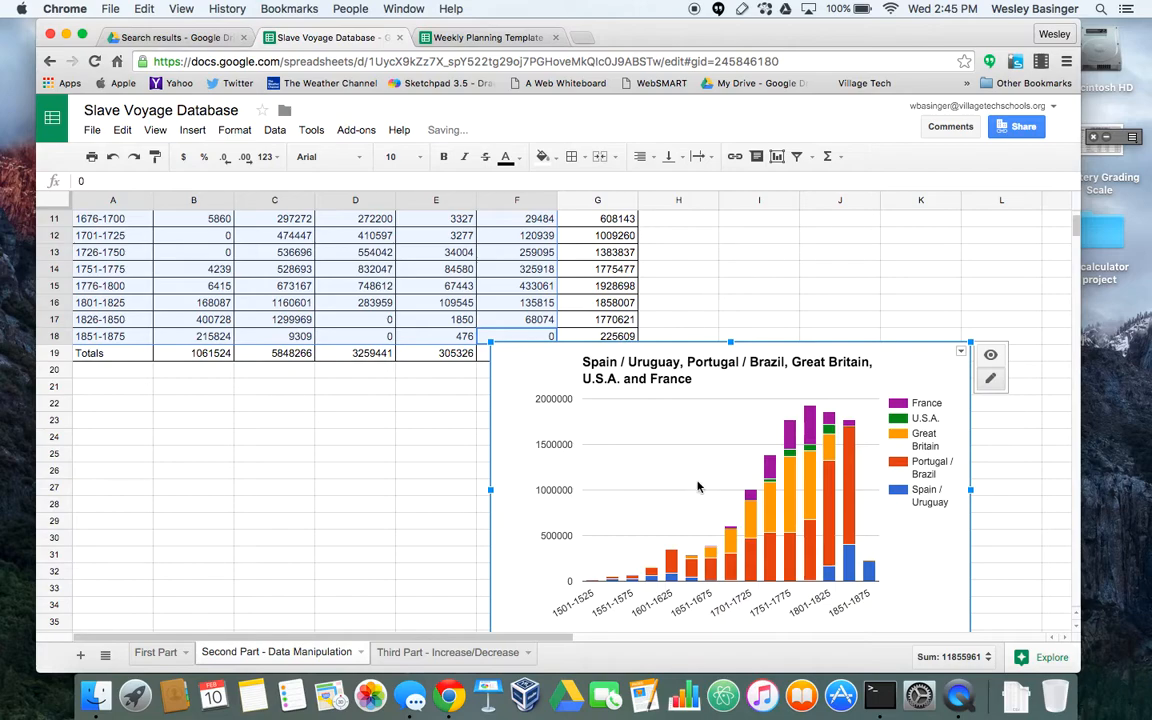
mouse_move(697, 450)
left_mouse_down()
mouse_move(575, 418)
mouse_move(637, 405)
mouse_move(771, 421)
mouse_move(562, 423)
mouse_move(683, 444)
left_mouse_up()
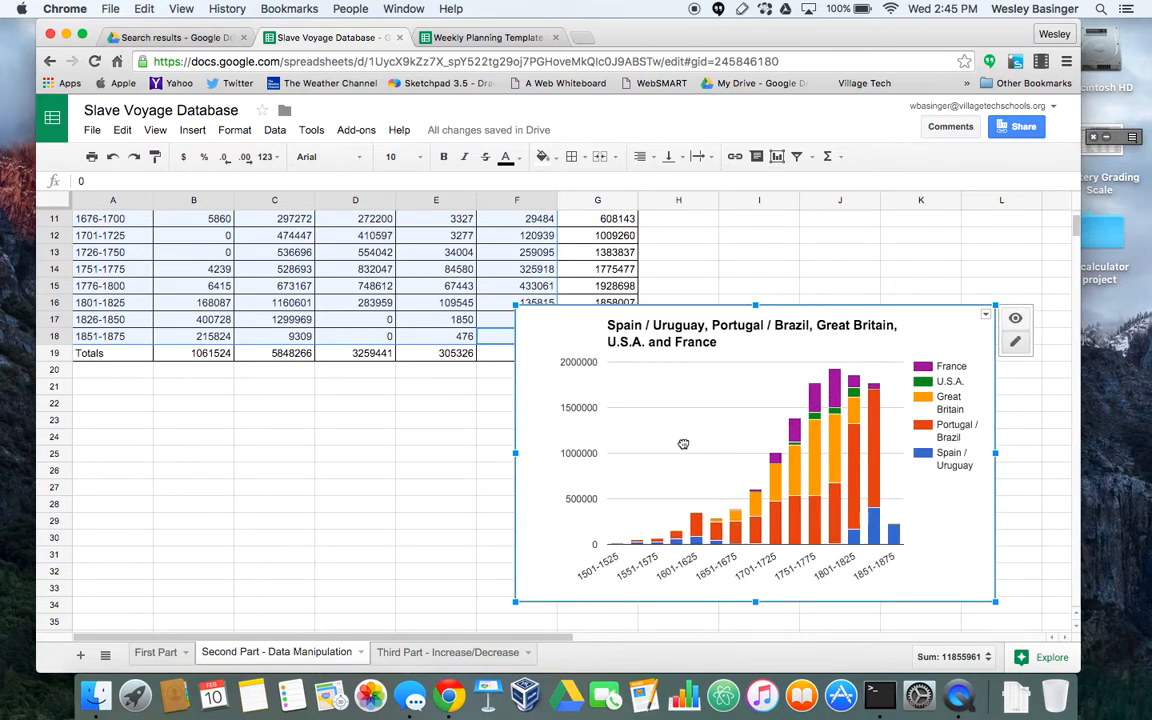
left_click_drag(685, 444, 710, 457)
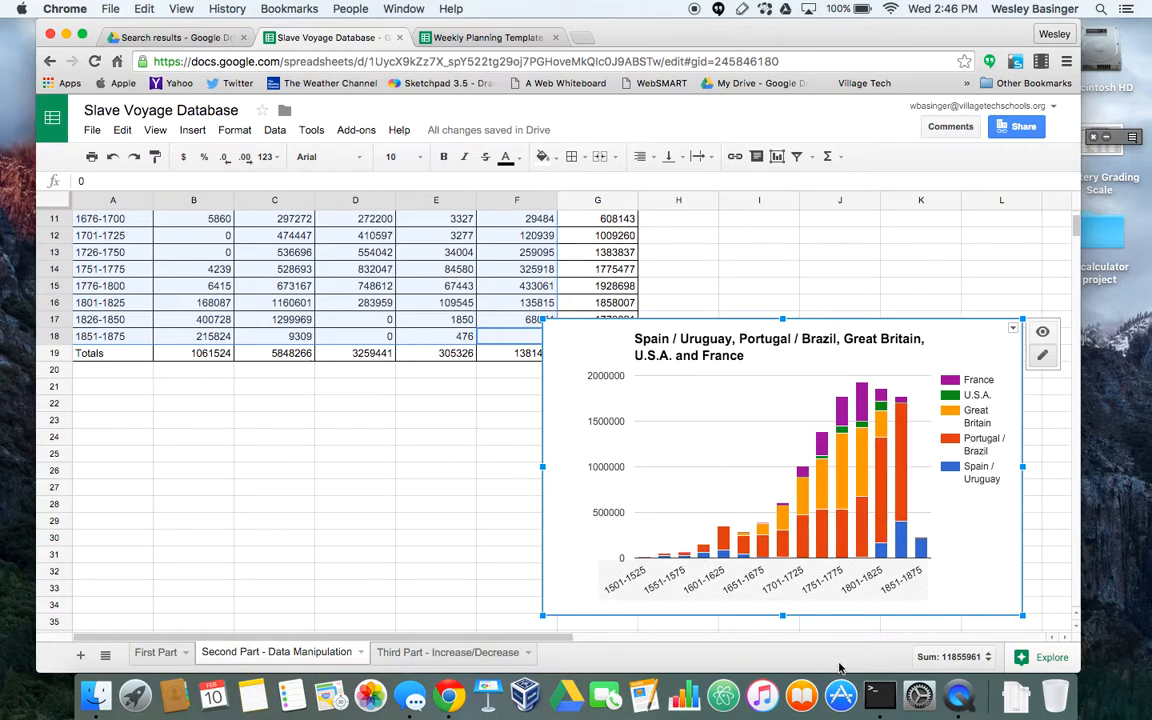
left_click(962, 697)
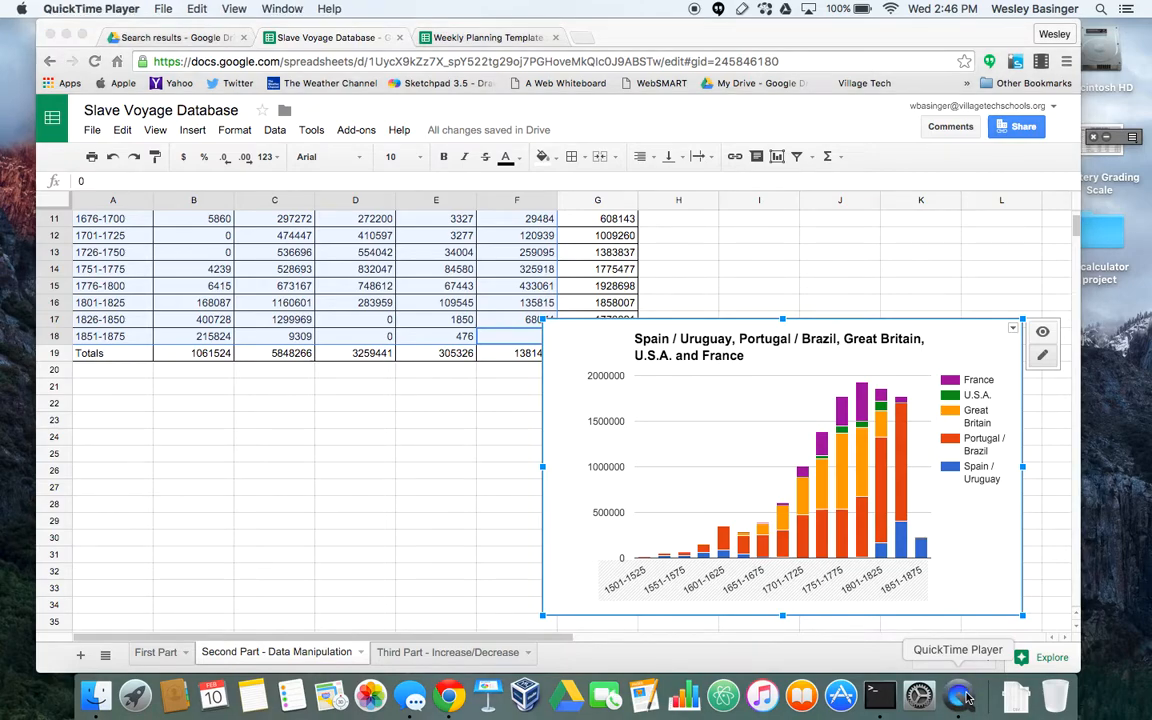
right_click(962, 697)
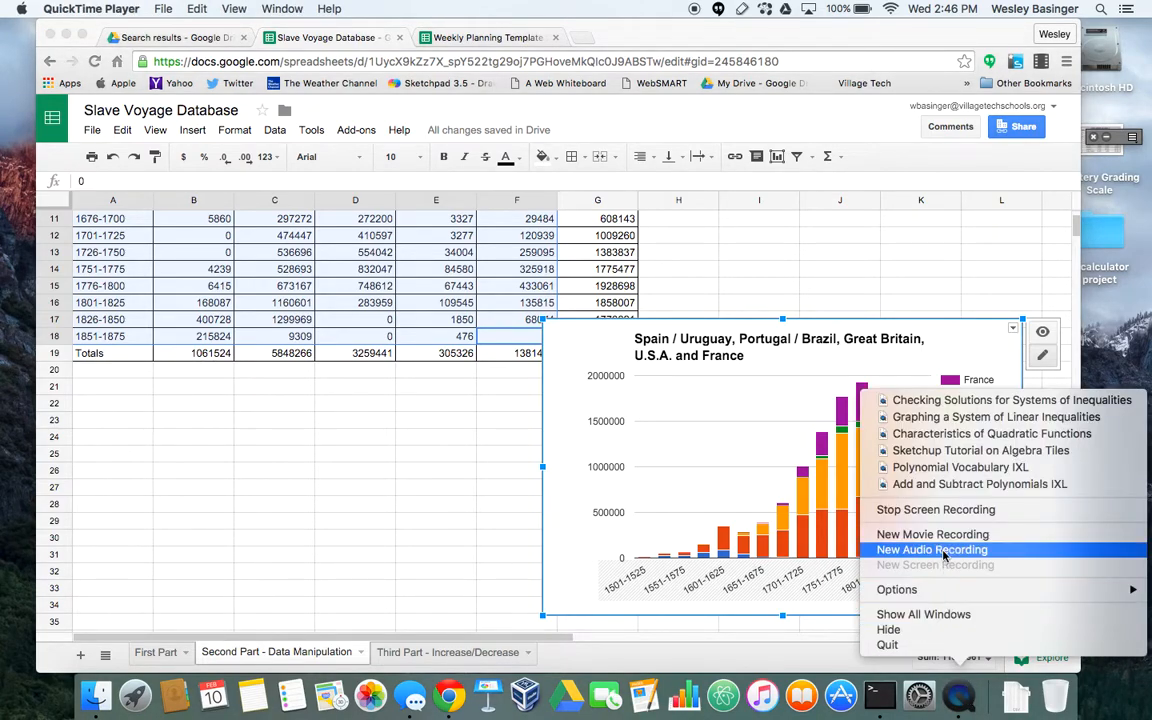